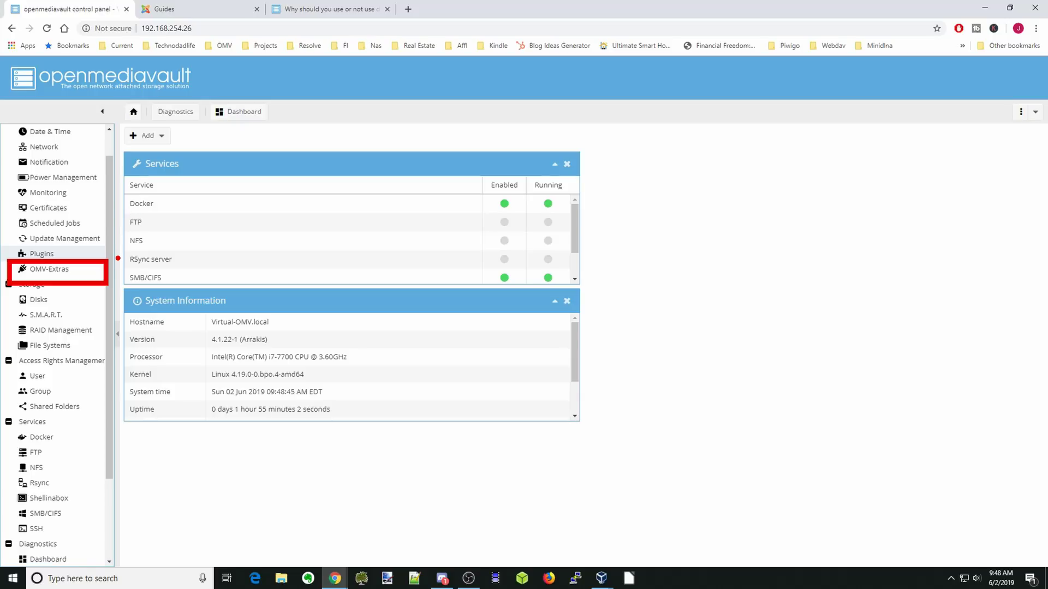
- Review the OMV-Extras guide's installation section, covering the OMV 4.x (arrakis) package and the command-line install command
{"action": "left_click", "coordinate": [203, 14]}
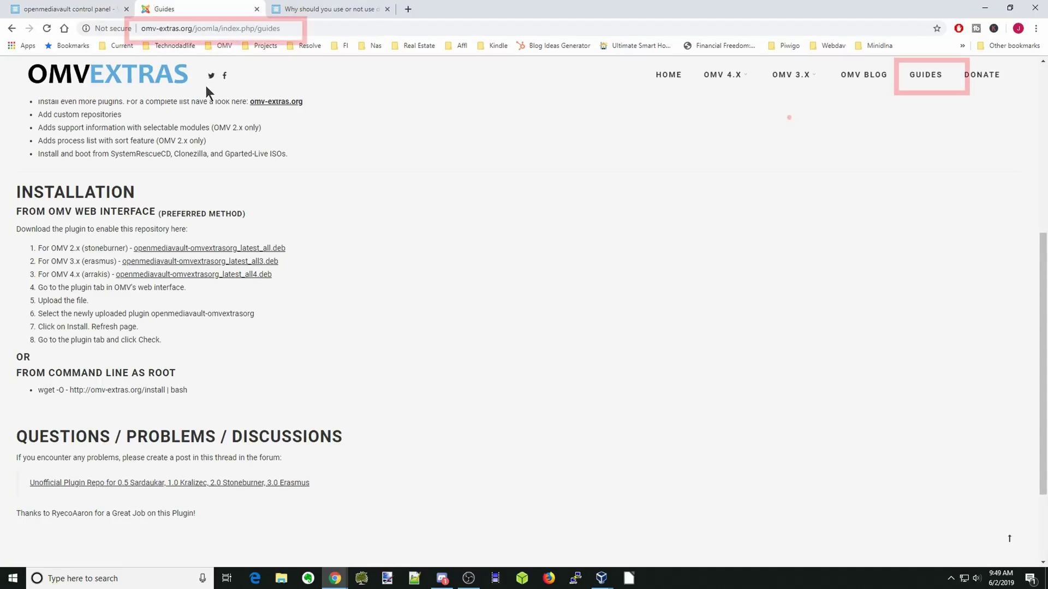
{"action": "left_click_drag", "start_coordinate": [909, 109], "coordinate": [1008, 103]}
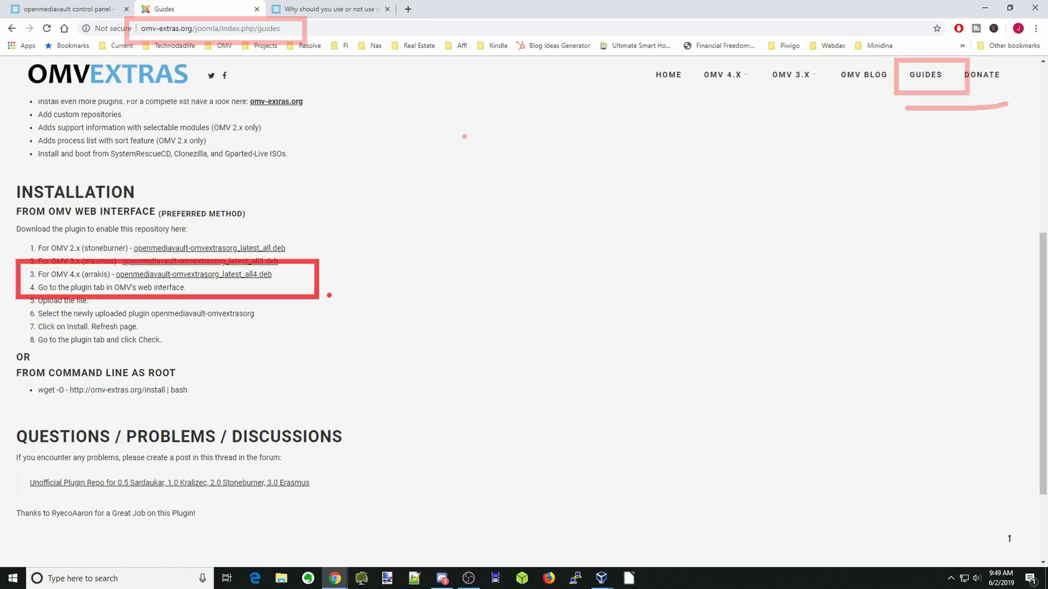
{"action": "left_click_drag", "start_coordinate": [286, 276], "coordinate": [312, 280]}
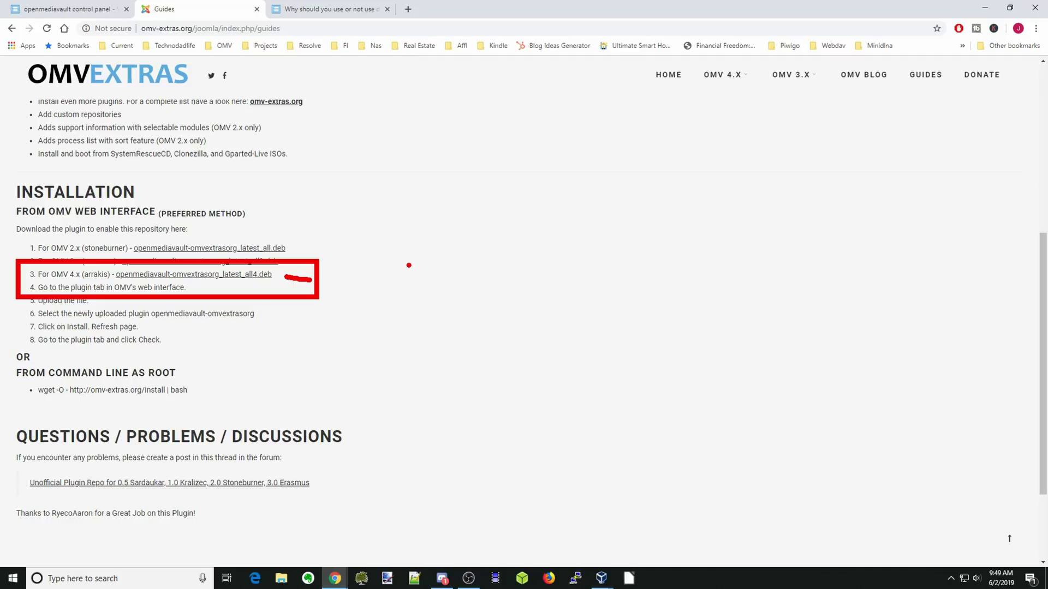
{"action": "left_click_drag", "start_coordinate": [34, 284], "coordinate": [271, 284]}
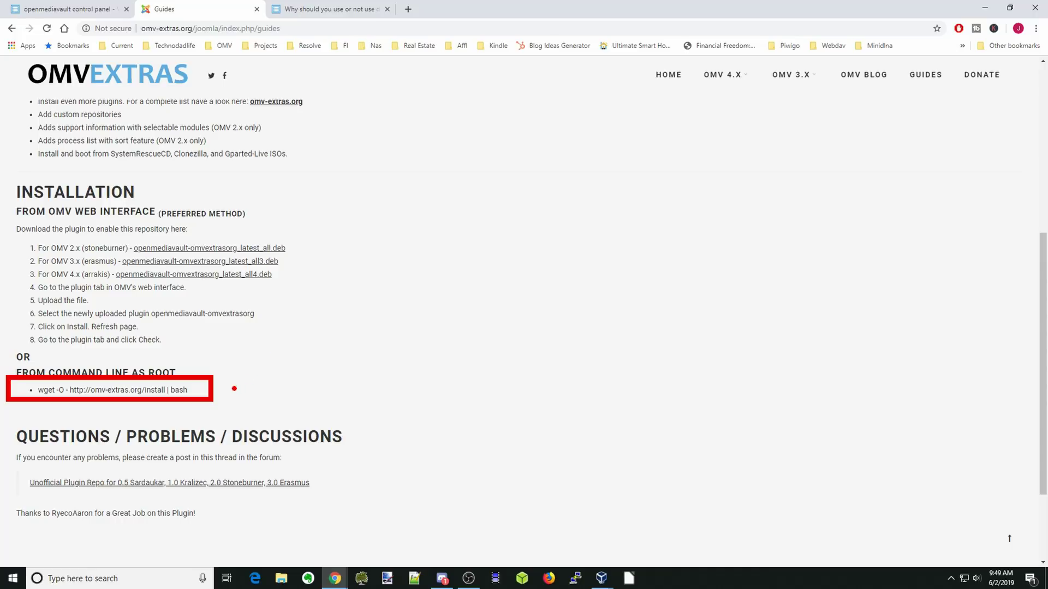
{"action": "left_click_drag", "start_coordinate": [228, 389], "coordinate": [244, 389]}
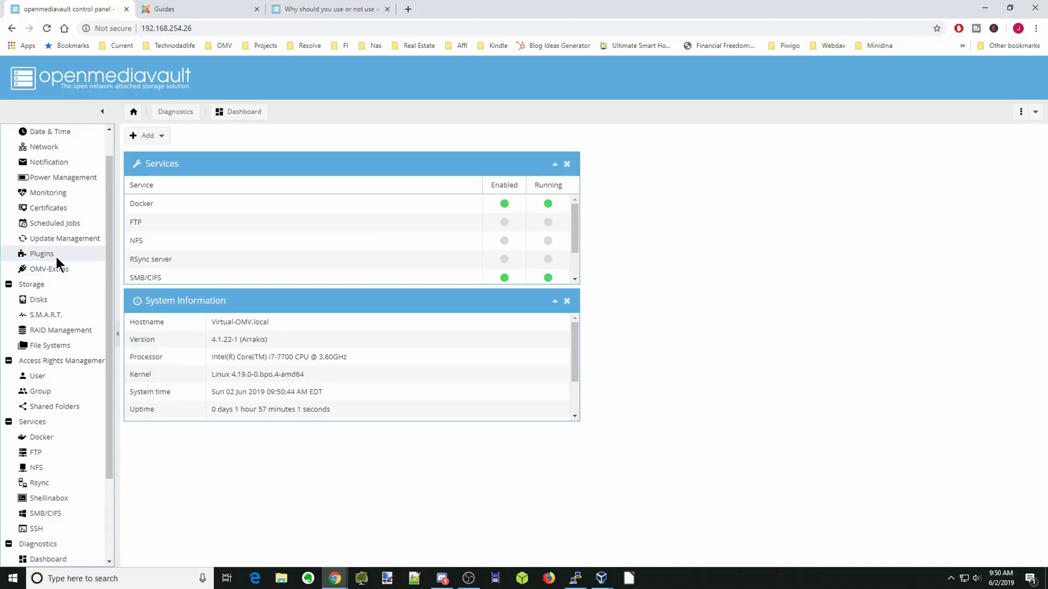
- Upload the openmediavault-omvextrasorg_latest_all4 package from the Downloads folder as a plugin in the openmediavault control panel
{"action": "left_click", "coordinate": [57, 254]}
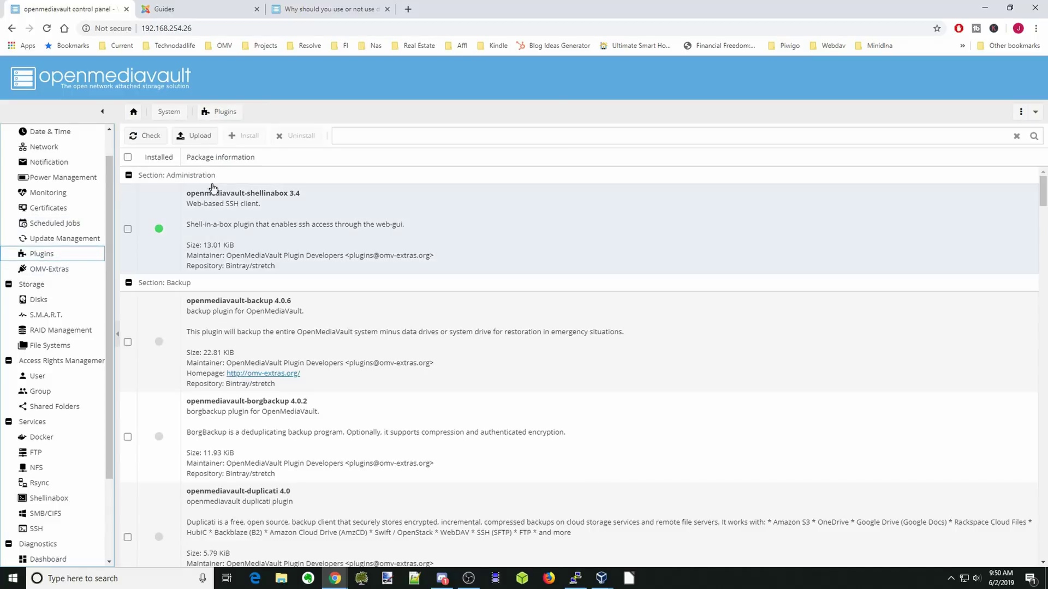
{"action": "left_click", "coordinate": [199, 138]}
{"action": "left_click", "coordinate": [622, 311]}
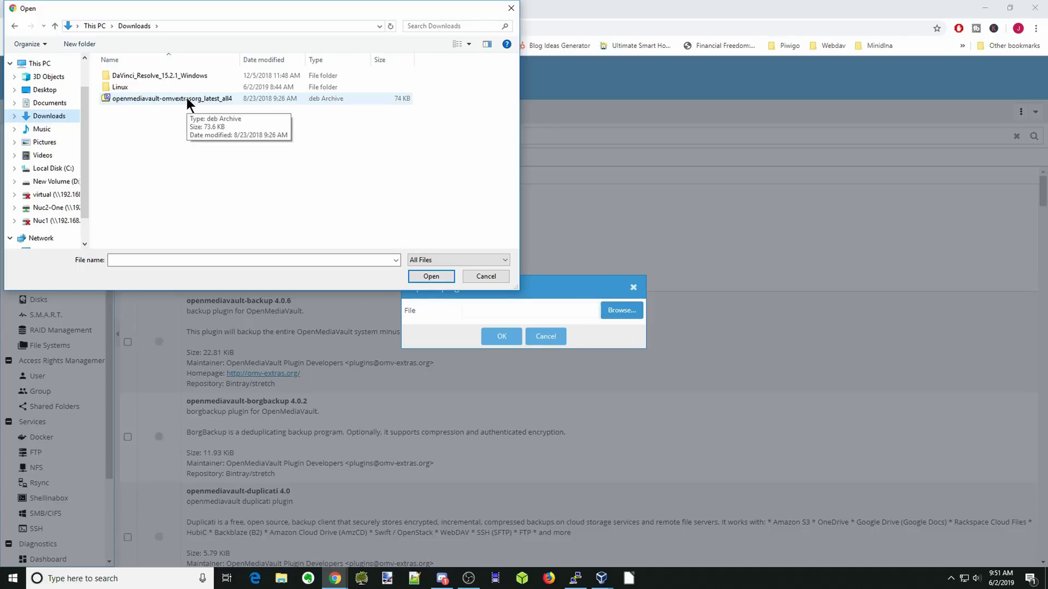
{"action": "left_click", "coordinate": [186, 98]}
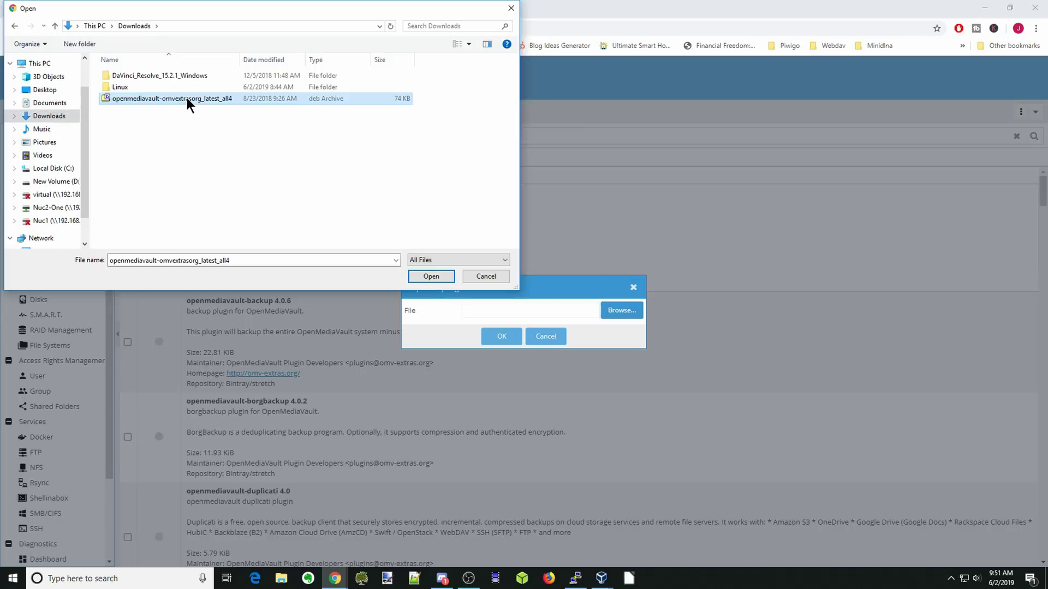
{"action": "left_click", "coordinate": [434, 277]}
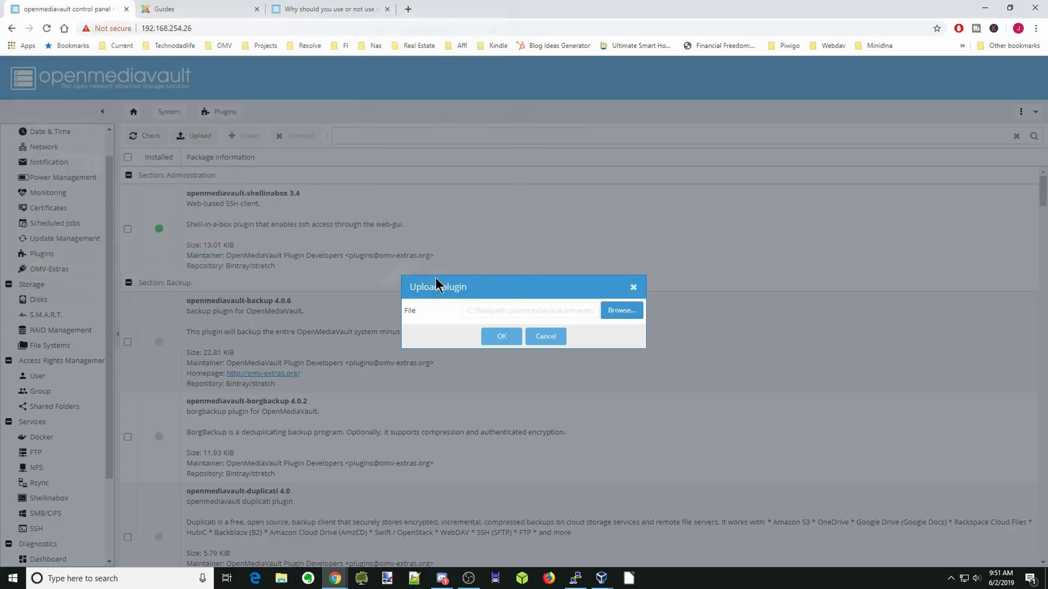
{"action": "left_click", "coordinate": [501, 336]}
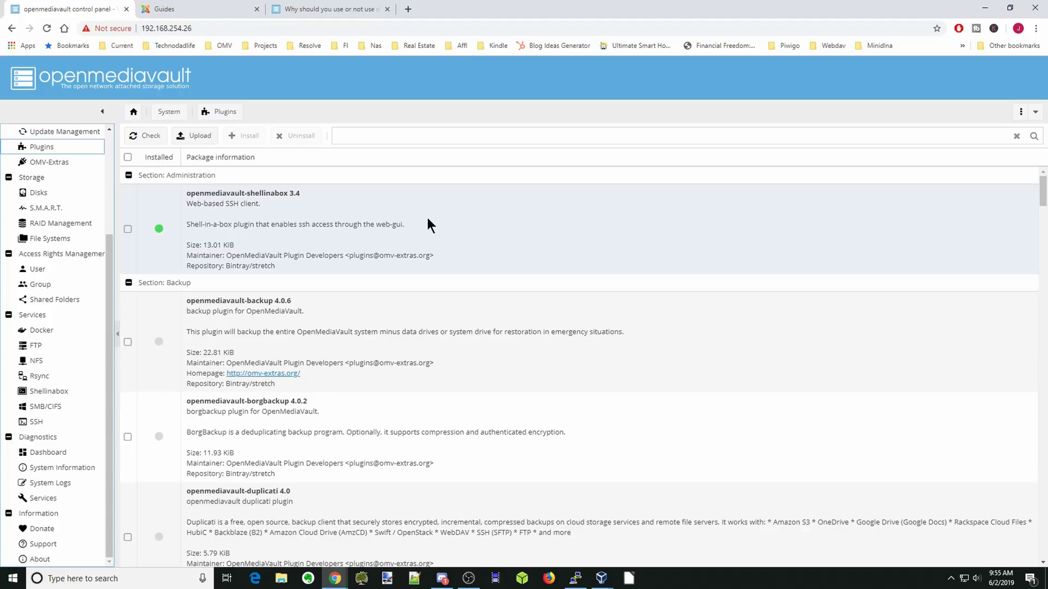
- Find the openmediavault-docker-gui plugin in the Virtualization section of the plugin list and select it
{"action": "left_click_drag", "start_coordinate": [1044, 194], "coordinate": [1043, 543]}
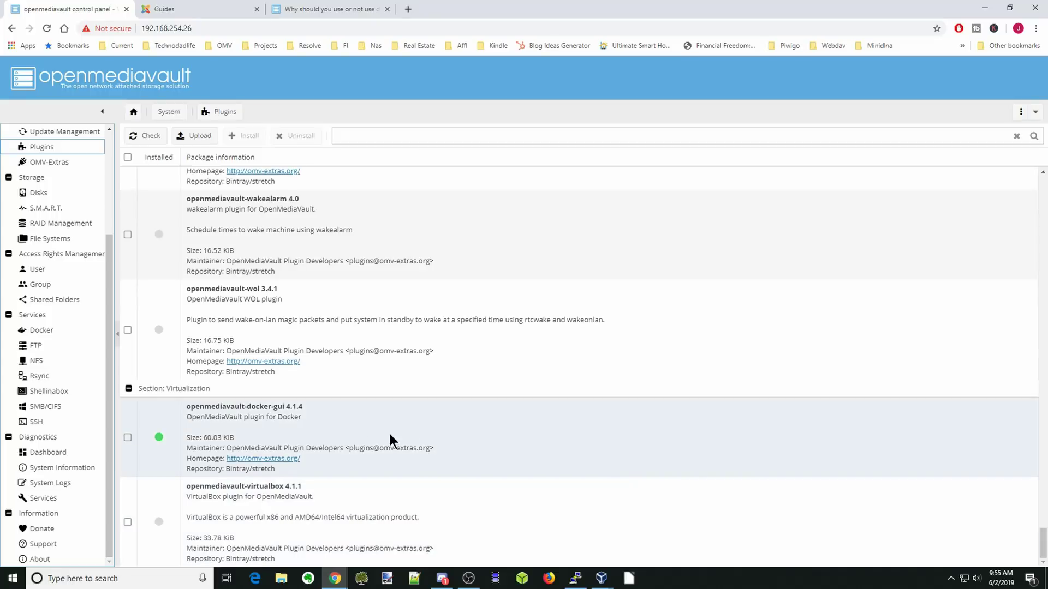
{"action": "left_click", "coordinate": [265, 422]}
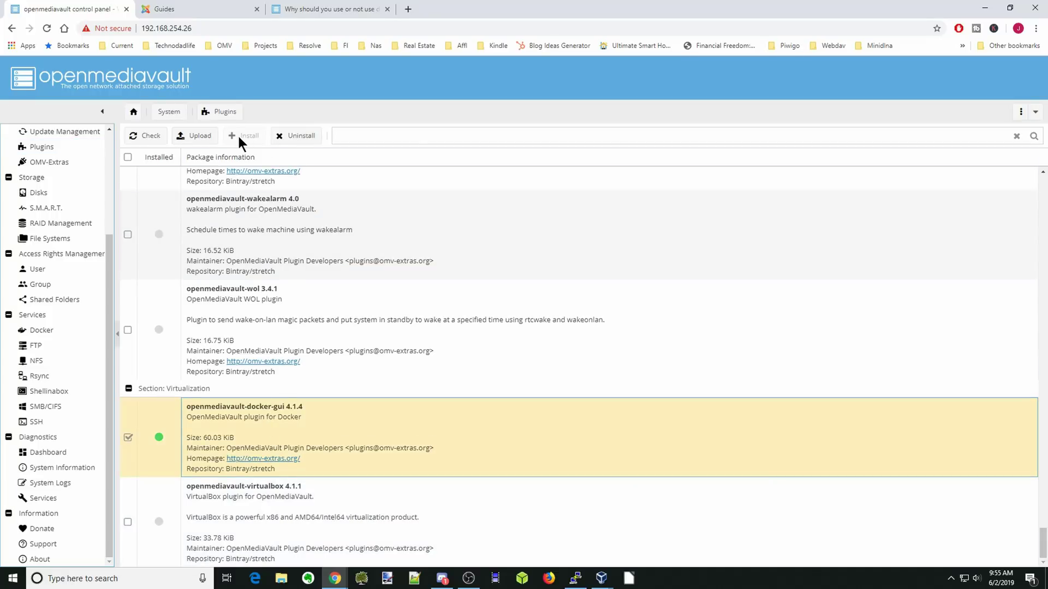
- Save the Docker CE repo as enabled in OMV-Extras and update the repositories
{"action": "left_click", "coordinate": [69, 162]}
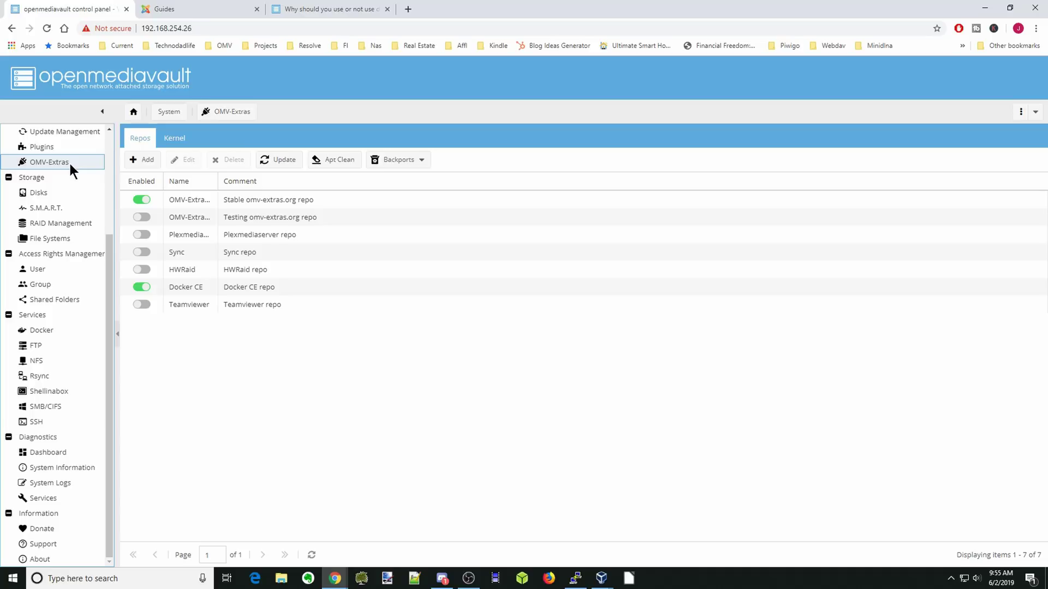
{"action": "left_click", "coordinate": [183, 284]}
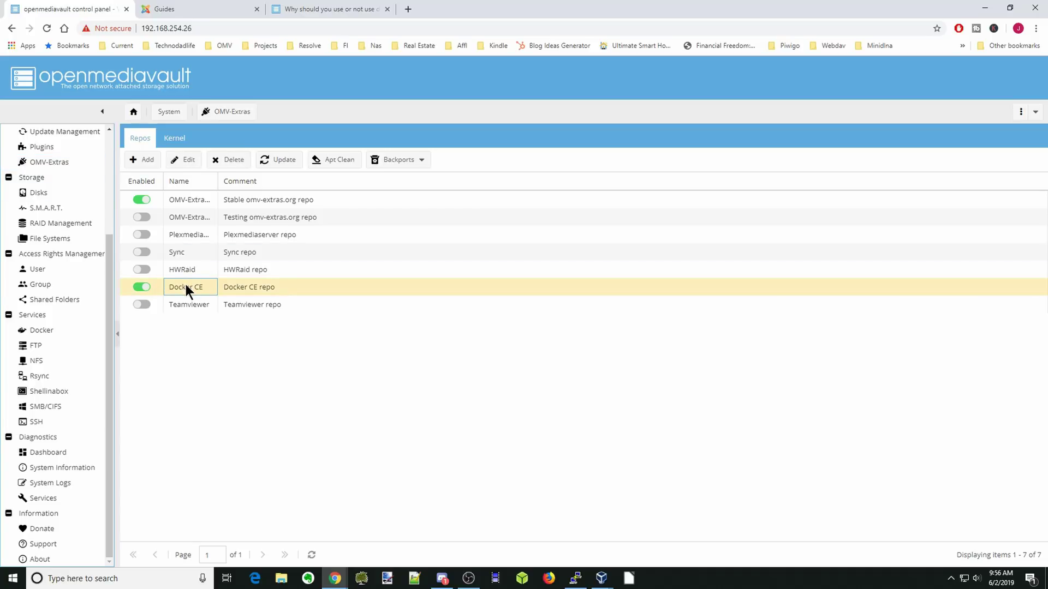
{"action": "left_click", "coordinate": [190, 164]}
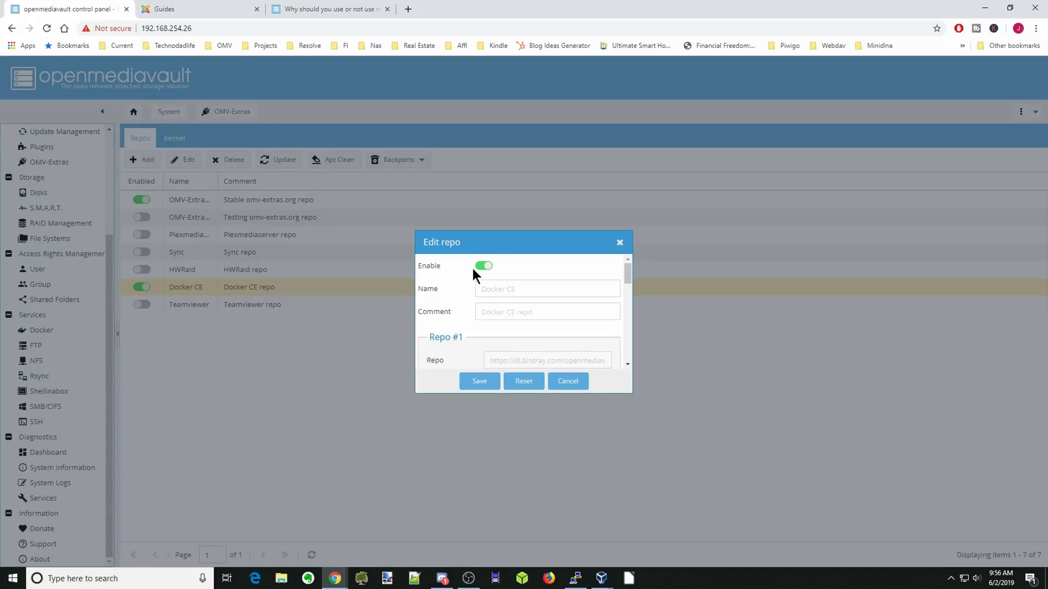
{"action": "left_click", "coordinate": [485, 386]}
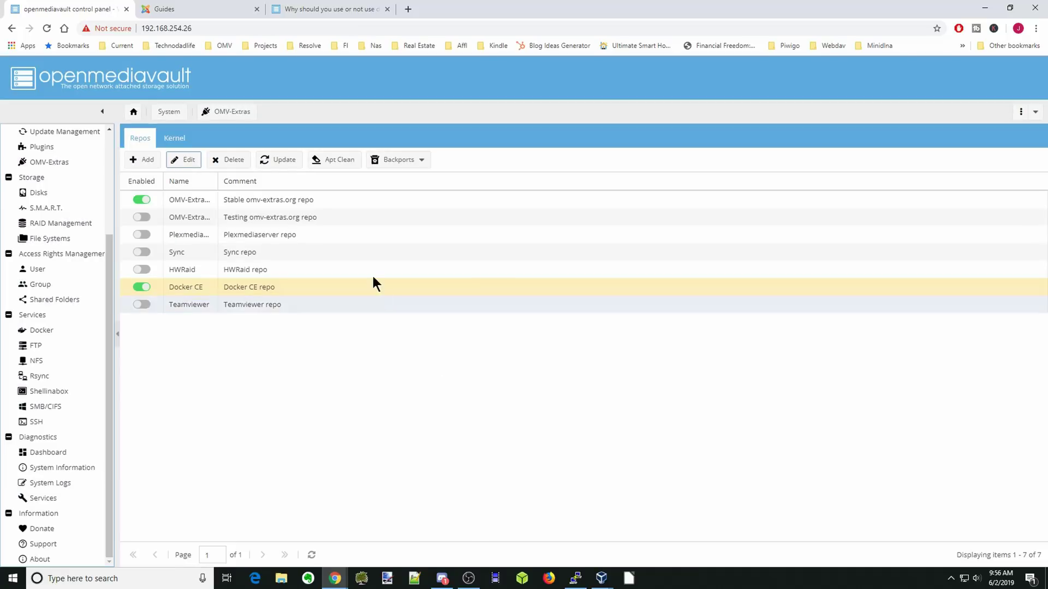
{"action": "left_click", "coordinate": [282, 161]}
{"action": "left_click", "coordinate": [524, 383]}
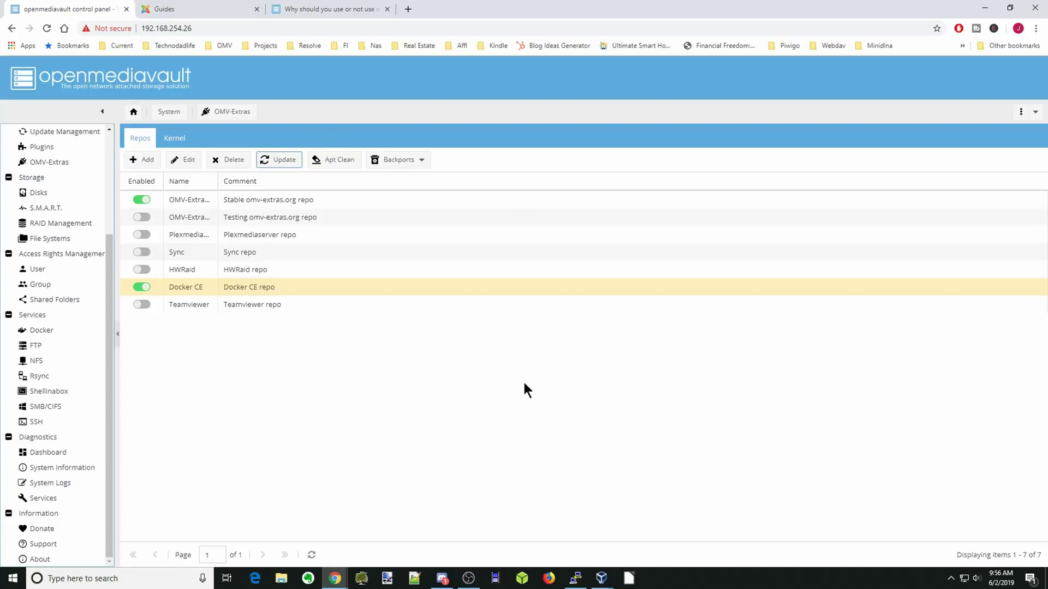
- Search the plugin list for "resetperms" and select the openmediavault-resetperms plugin
{"action": "left_click_drag", "start_coordinate": [111, 254], "coordinate": [107, 197]}
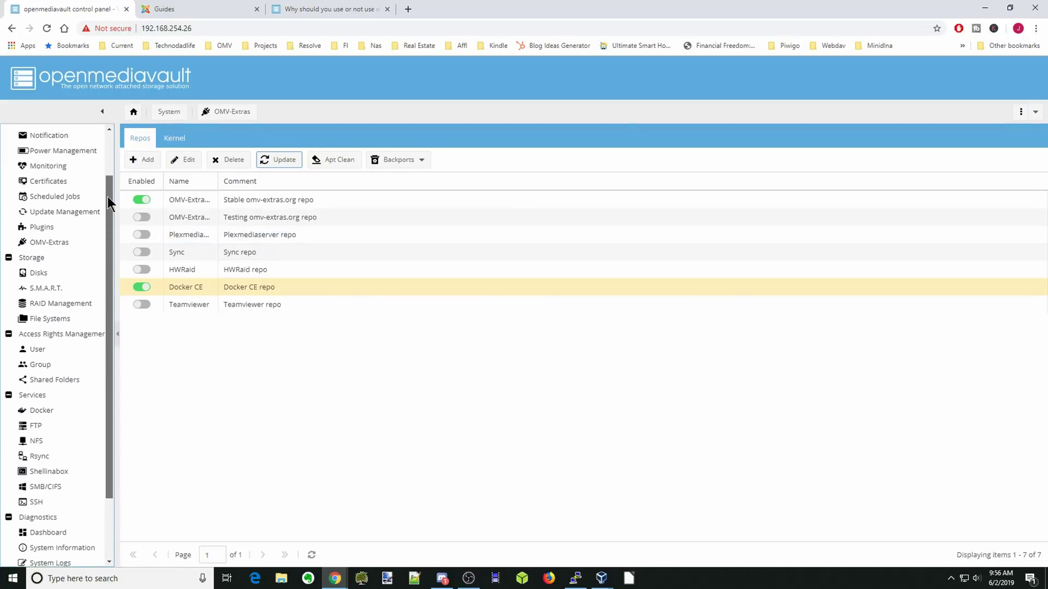
{"action": "left_click", "coordinate": [57, 226]}
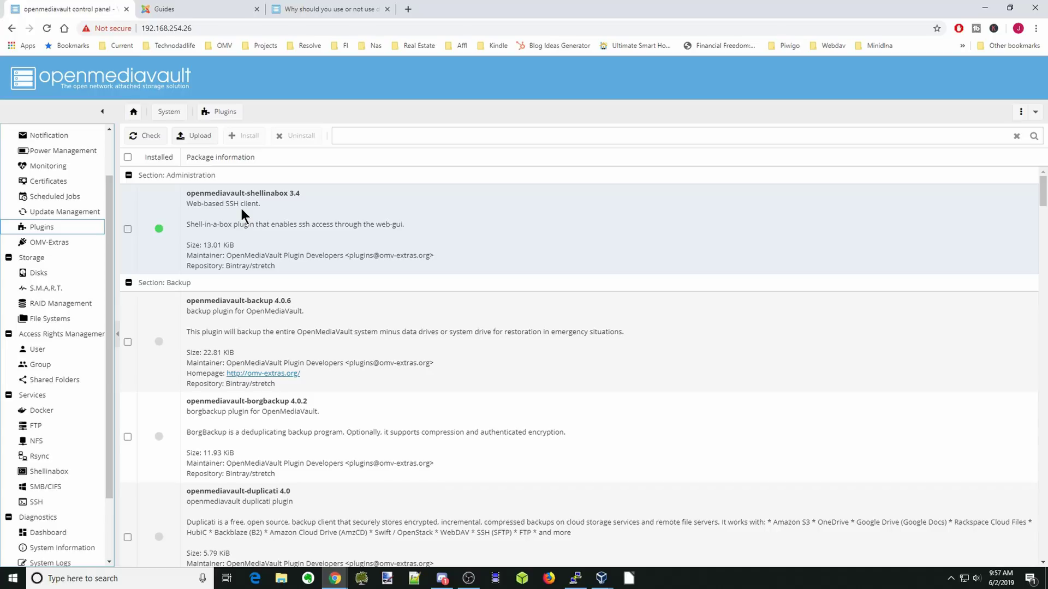
{"action": "left_click", "coordinate": [338, 136]}
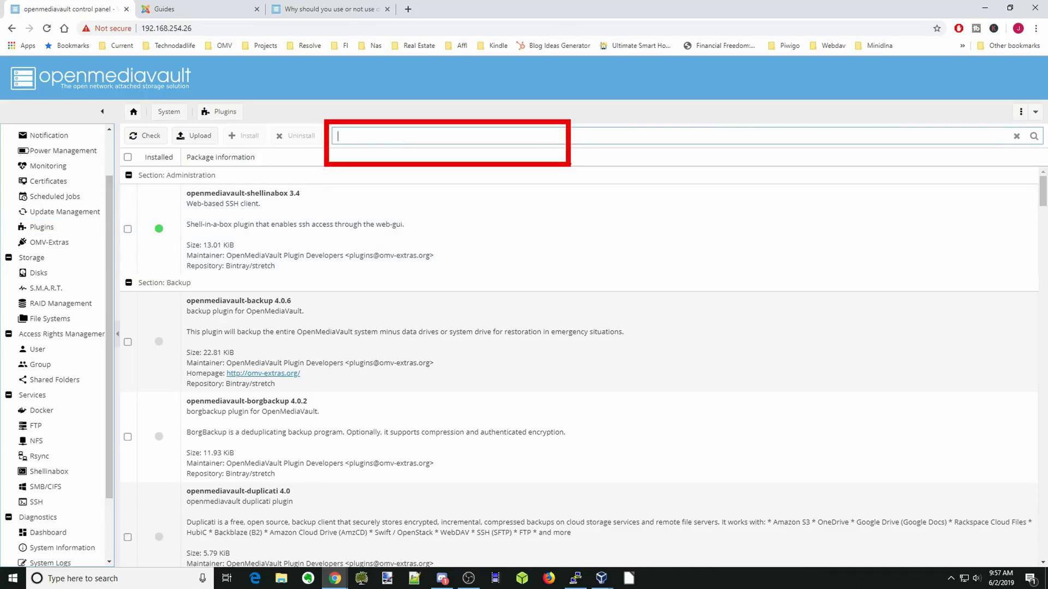
{"action": "type", "text": "resetperms"}
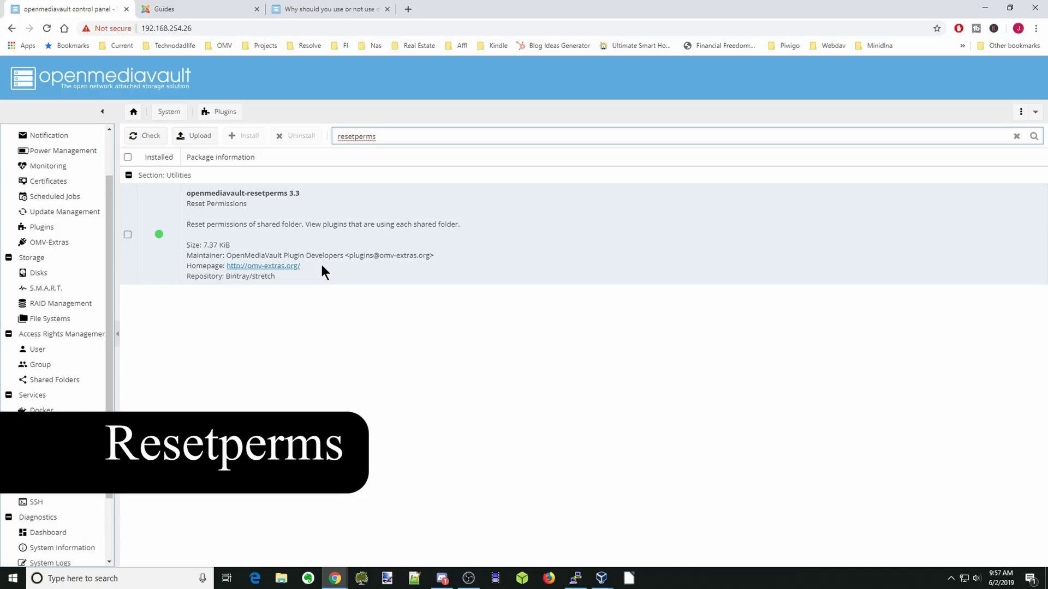
{"action": "left_click", "coordinate": [127, 235]}
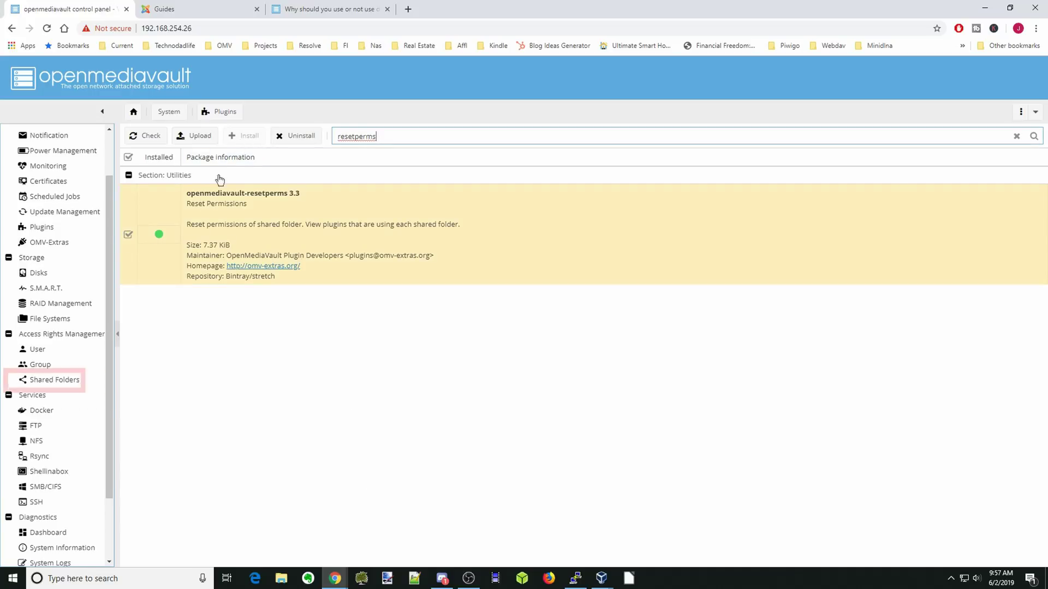
{"action": "left_click", "coordinate": [161, 311]}
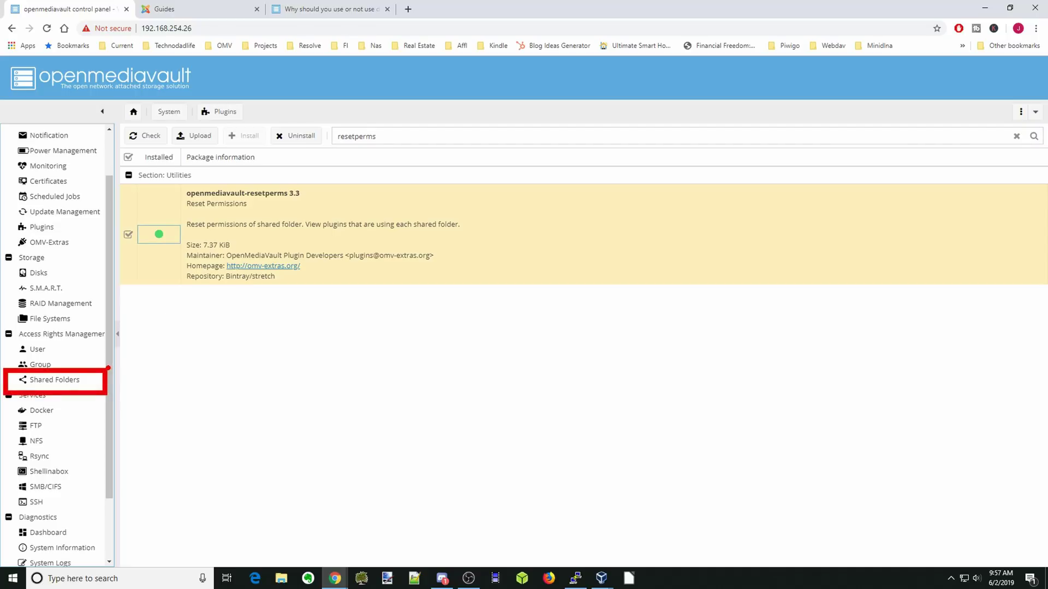
- Open the Reset Permissions settings for shared folders and view the available Shared Folder choices
{"action": "left_click_drag", "start_coordinate": [91, 335], "coordinate": [93, 360]}
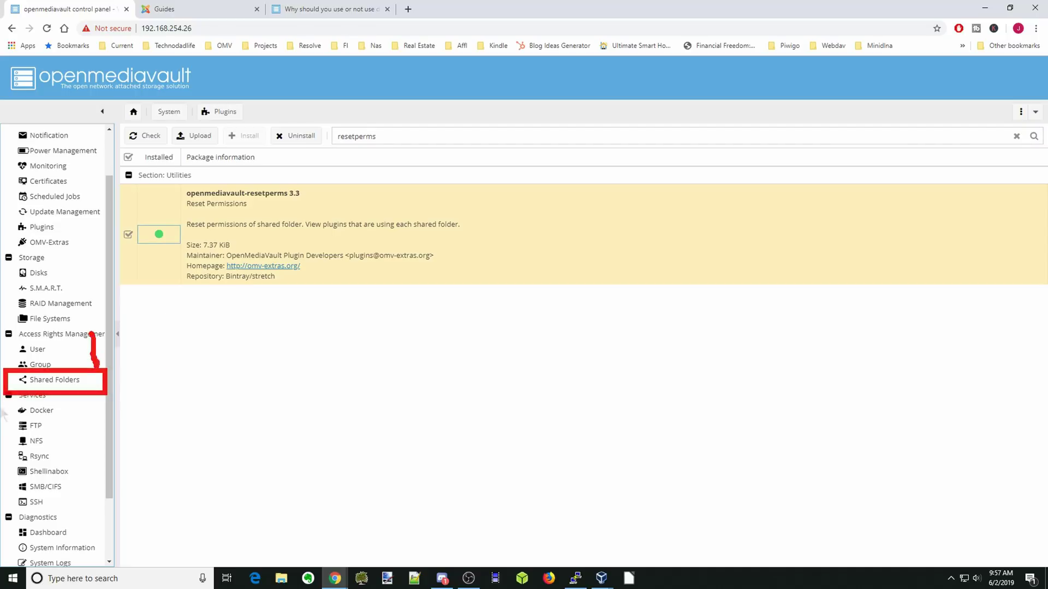
{"action": "left_click", "coordinate": [74, 381]}
{"action": "mouse_move", "coordinate": [186, 123]}
{"action": "left_mouse_down"}
{"action": "mouse_move", "coordinate": [265, 156]}
{"action": "mouse_move", "coordinate": [224, 168]}
{"action": "left_mouse_up"}
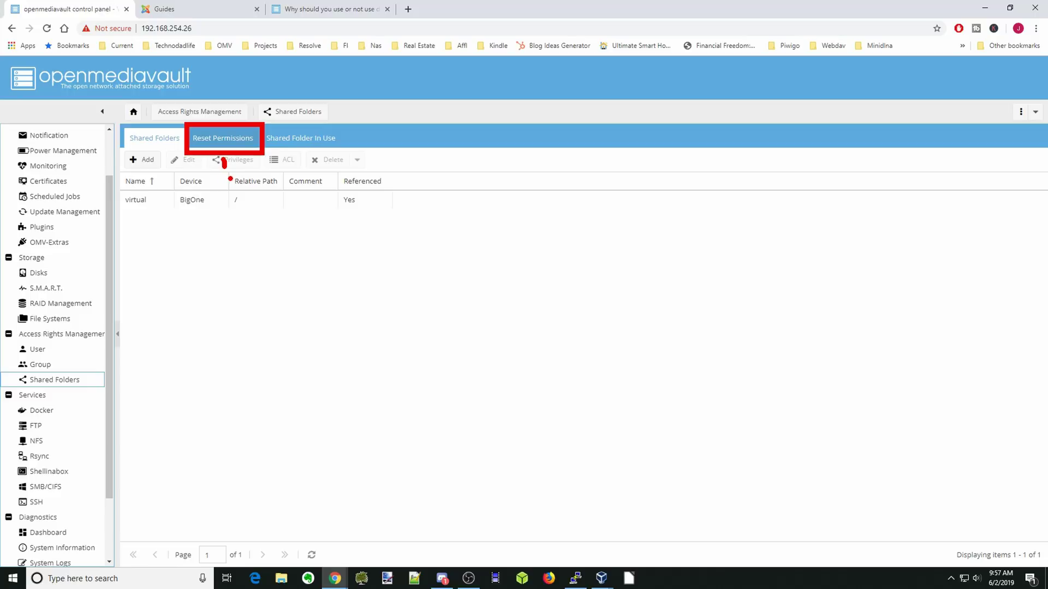
{"action": "key", "text": "Escape"}
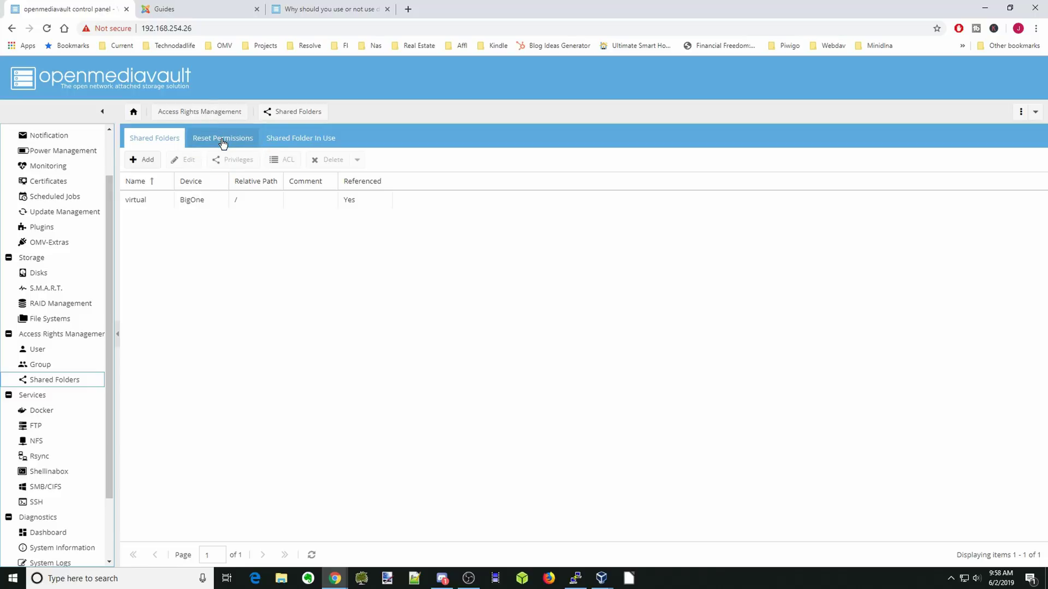
{"action": "left_click", "coordinate": [222, 141]}
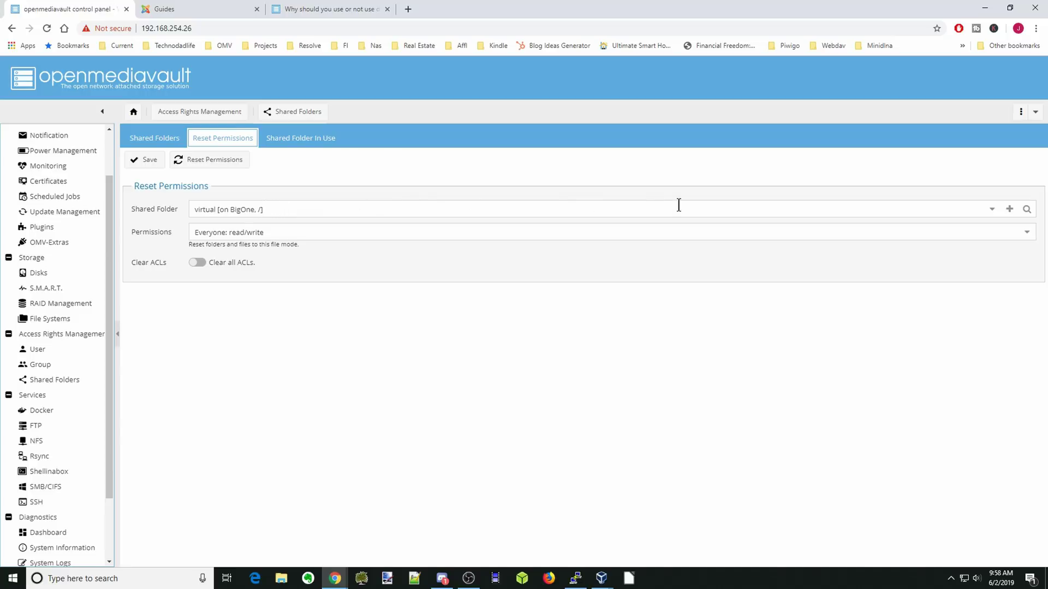
{"action": "left_click", "coordinate": [991, 217]}
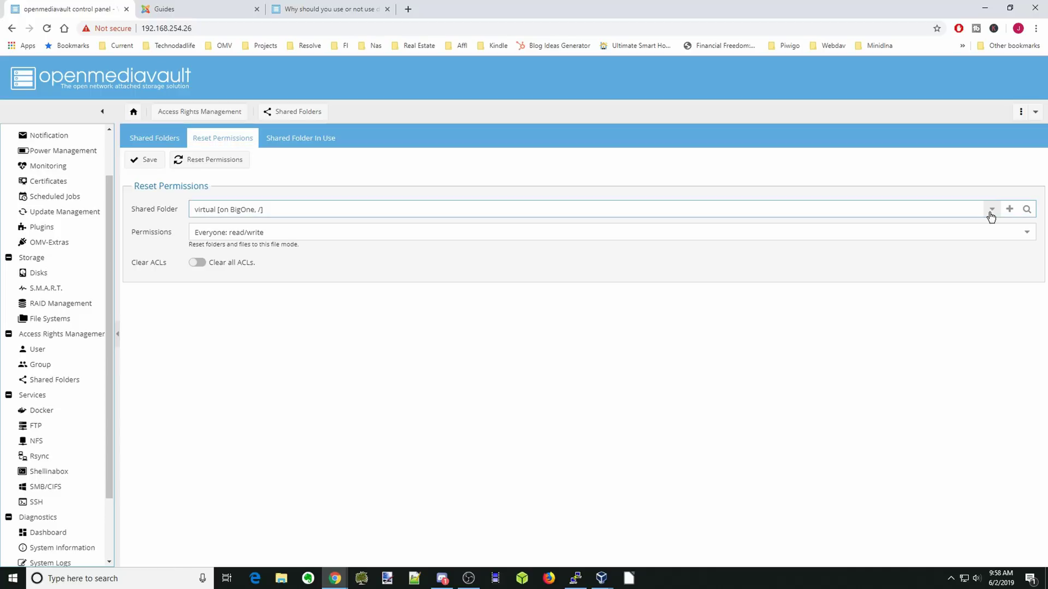
{"action": "left_click", "coordinate": [787, 244]}
- Find the "flashmemory" plugin, install openmediavault-flashmemory, and reload the page to apply the changes
{"action": "left_click", "coordinate": [41, 227]}
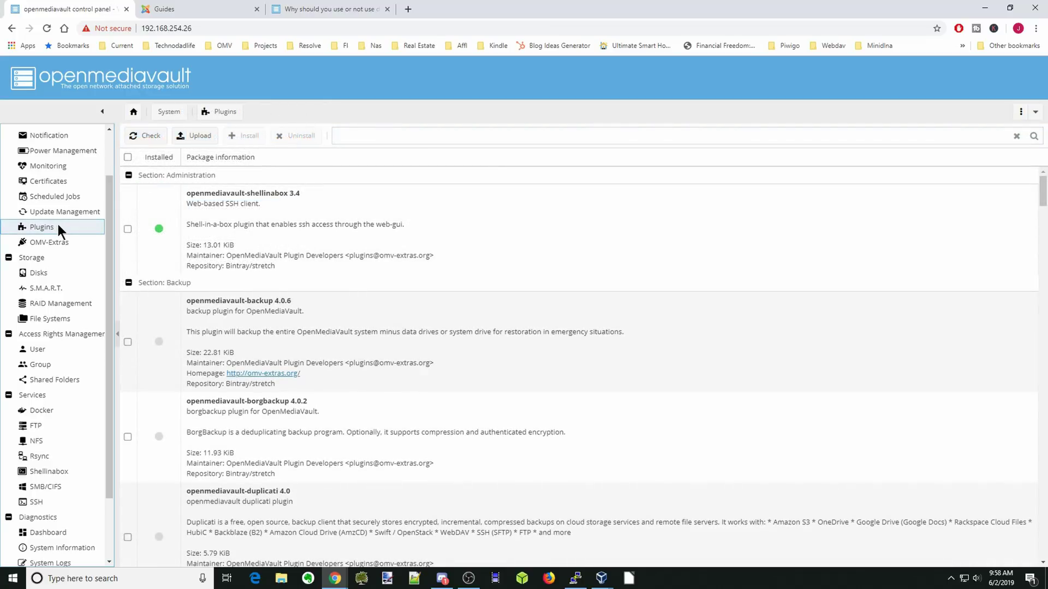
{"action": "type", "text": "flashmemory"}
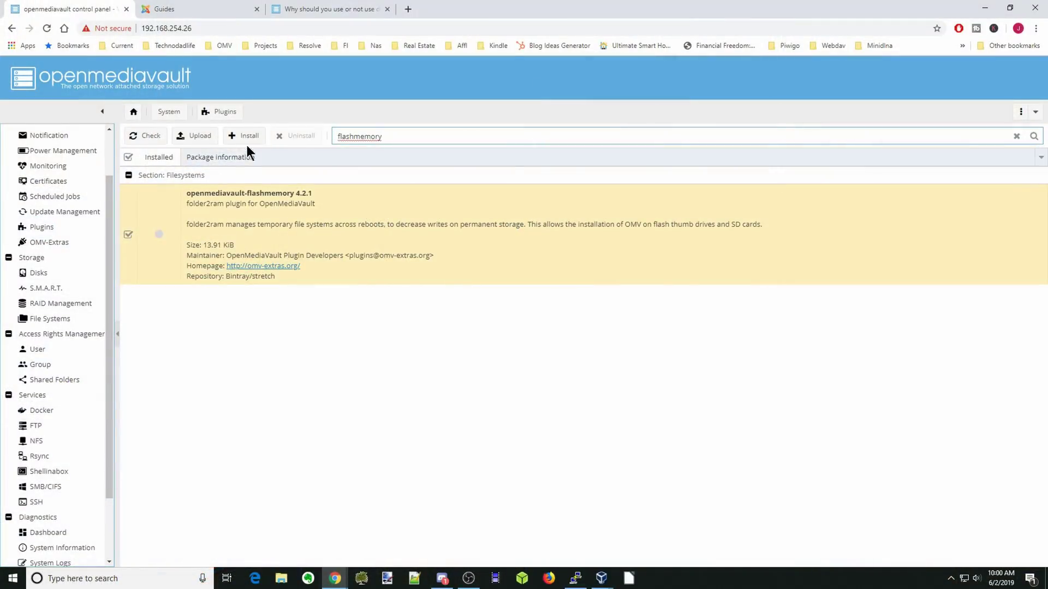
{"action": "left_click", "coordinate": [251, 137]}
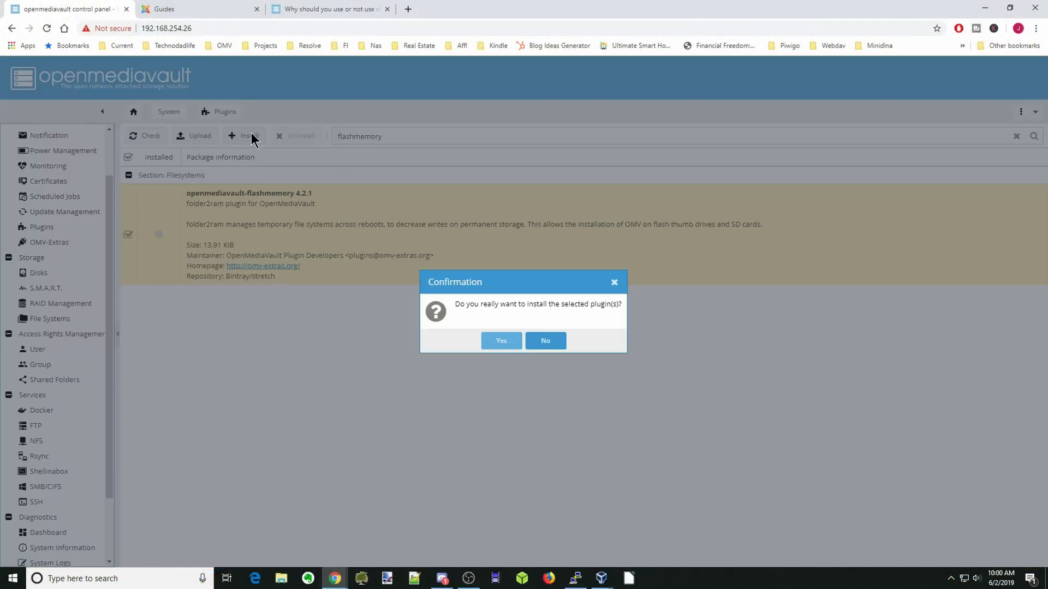
{"action": "left_click", "coordinate": [502, 342]}
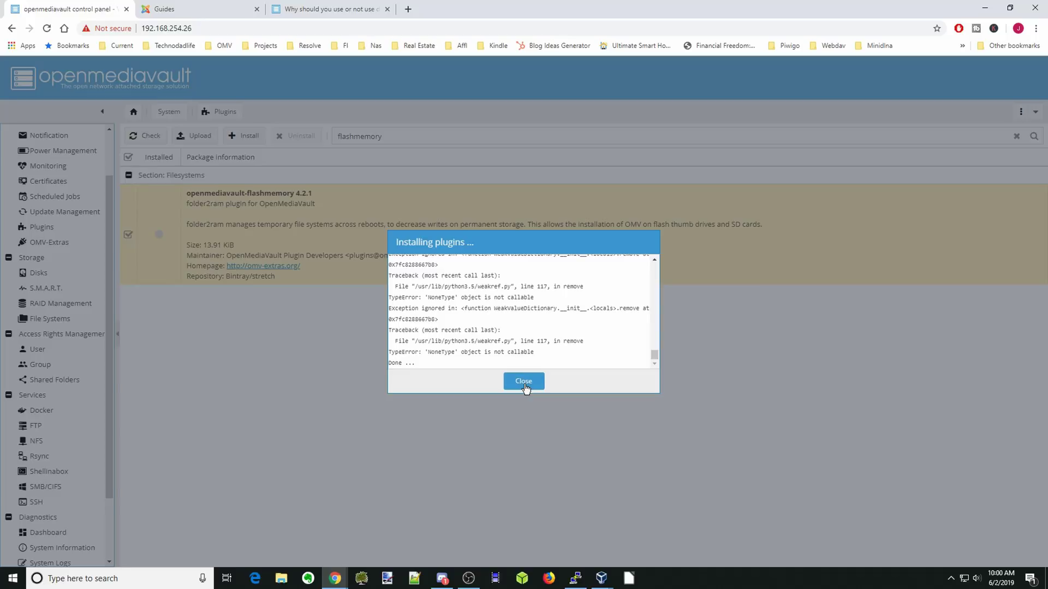
{"action": "left_click", "coordinate": [525, 384]}
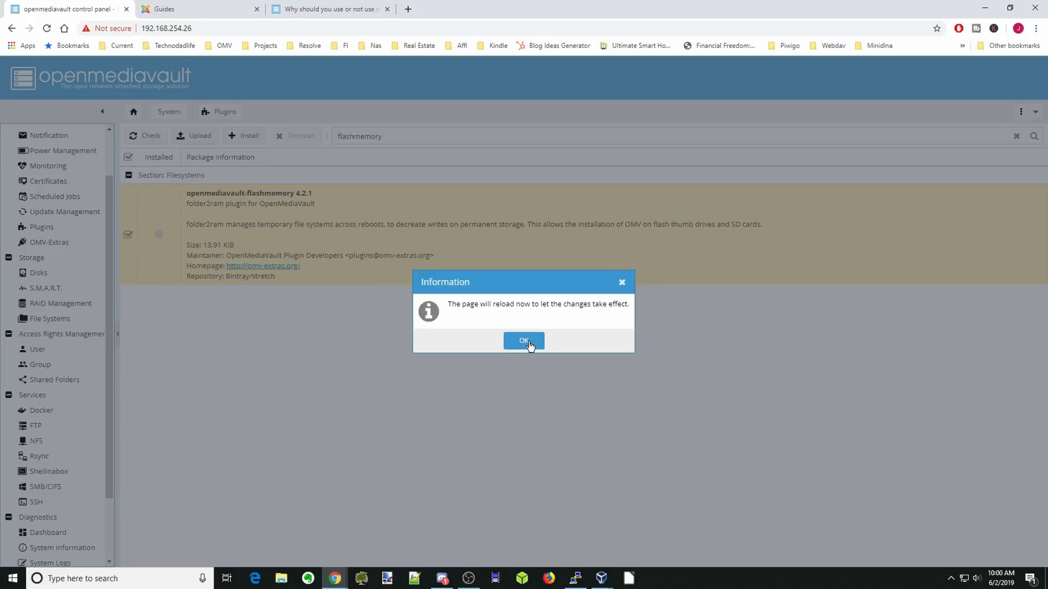
{"action": "left_click", "coordinate": [524, 342]}
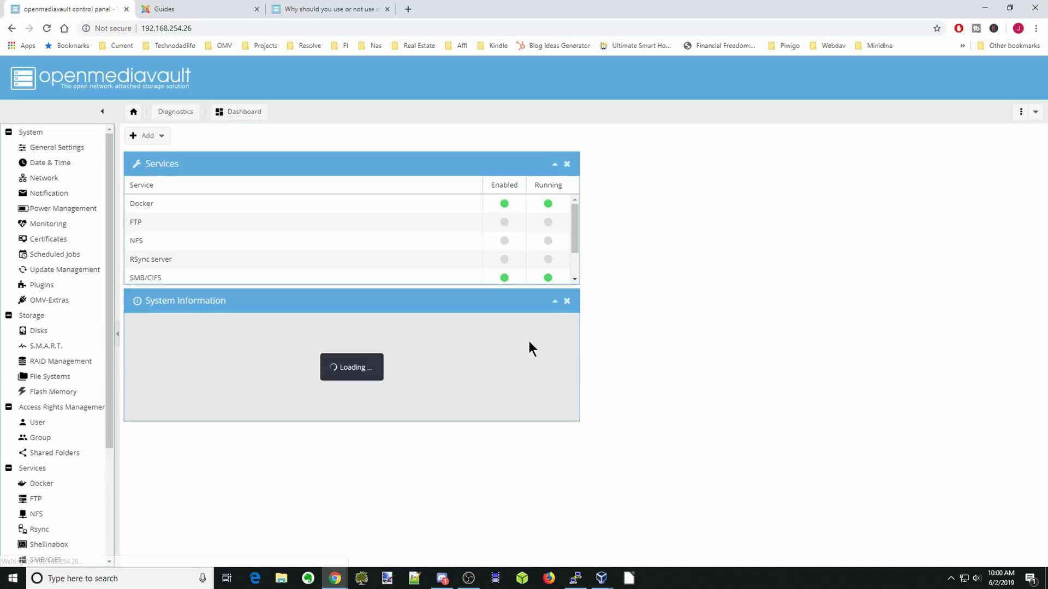